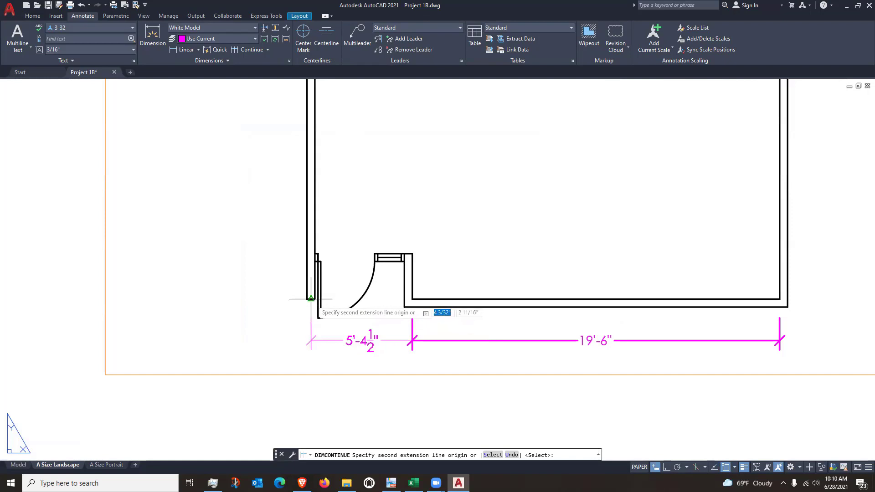
Finish the dimension string below the floor plan by continuing it across the door opening to the left wall's inner face.
left_click(313, 301)
scroll(313, 310, "down", 5)
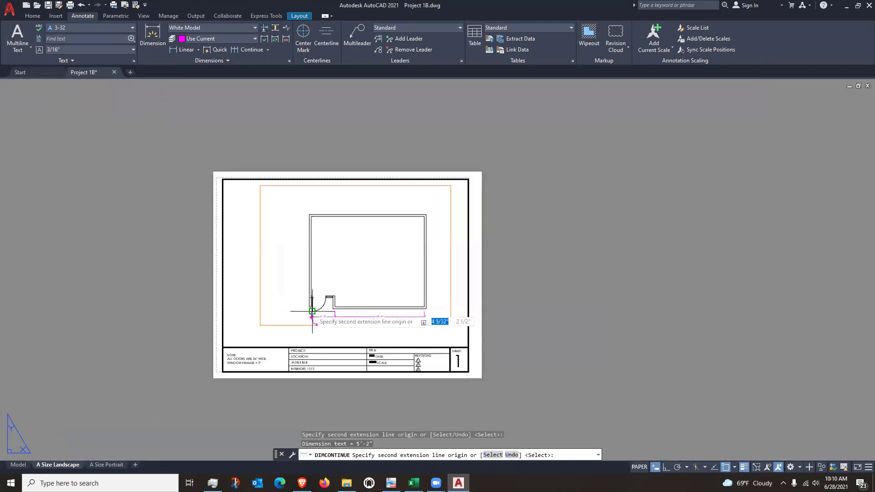
key("Escape")
middle_click_drag(500, 313, 514, 312)
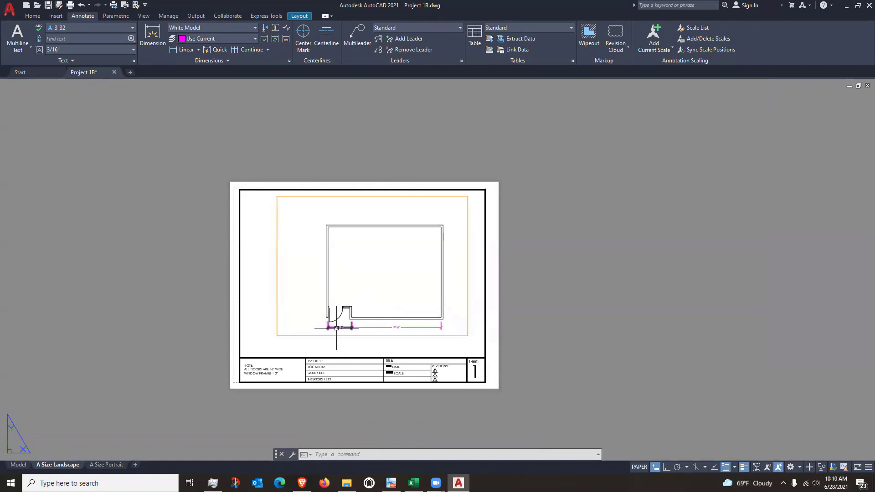
middle_click_drag(264, 307, 268, 308)
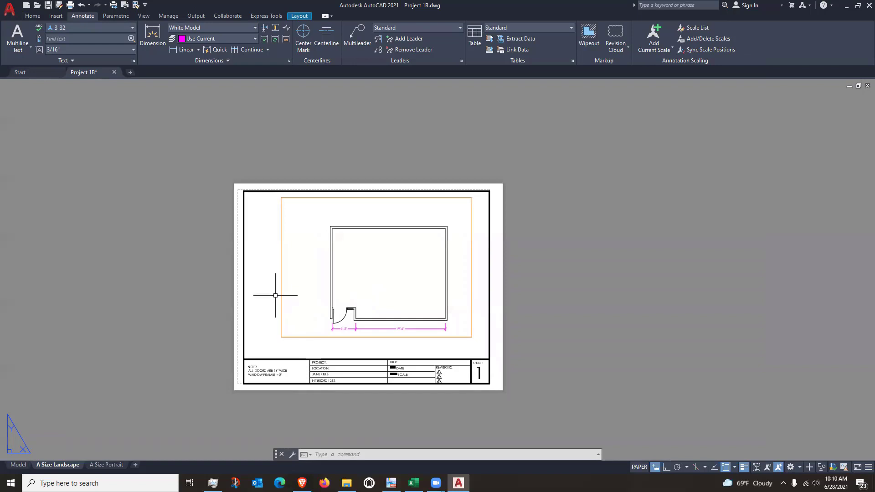
left_click(310, 348)
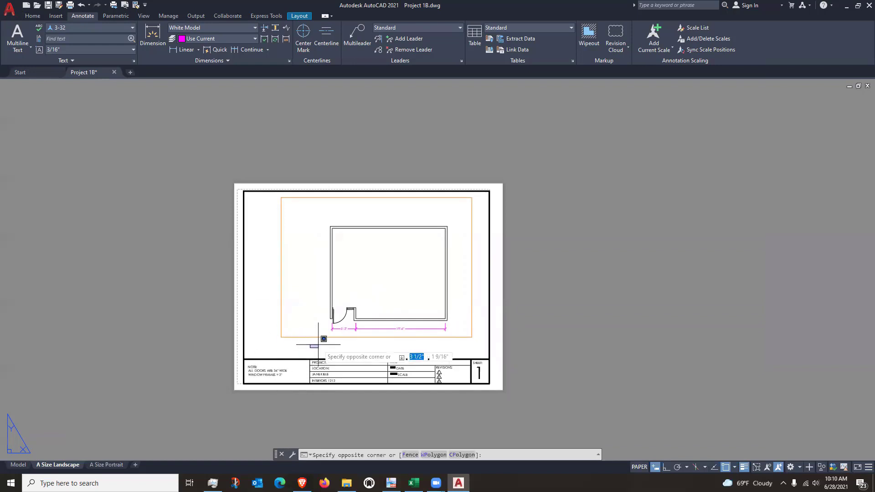
left_click(463, 240)
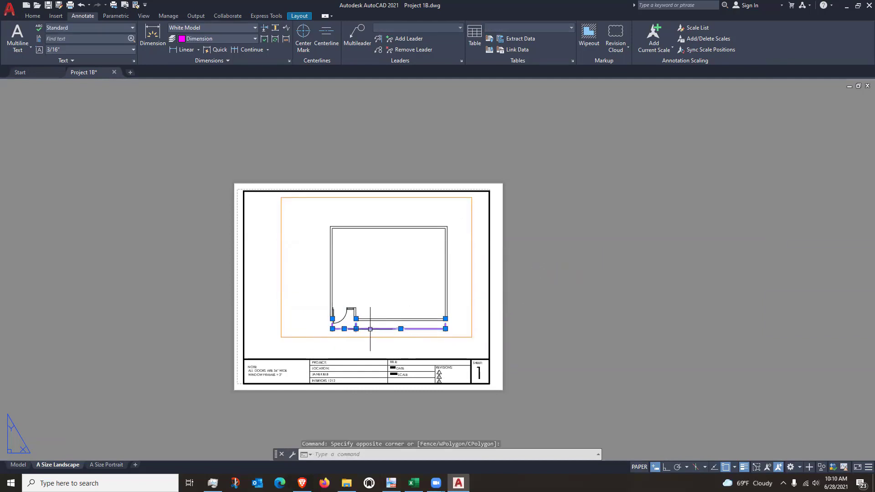
scroll(371, 336, "up", 2)
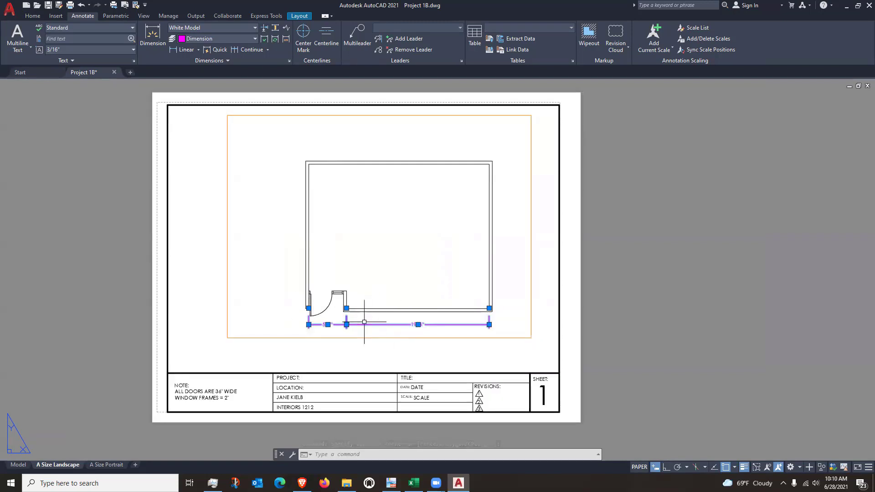
scroll(364, 322, "down", 2)
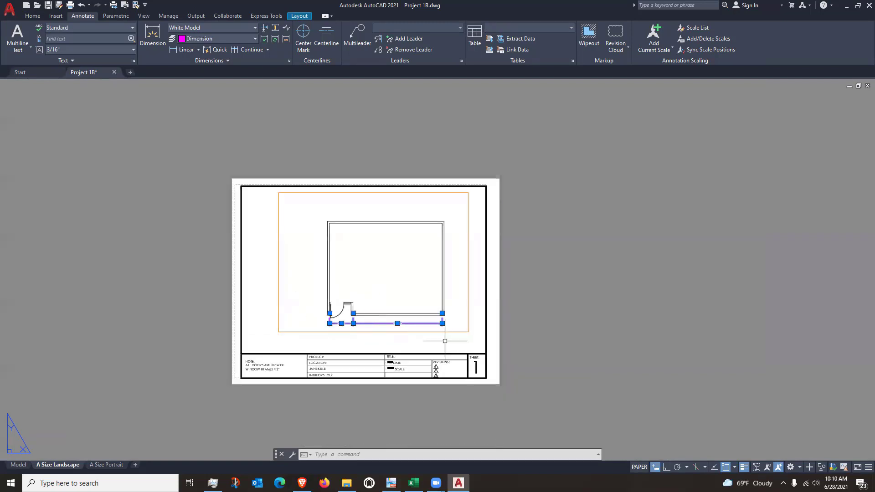
key("Escape")
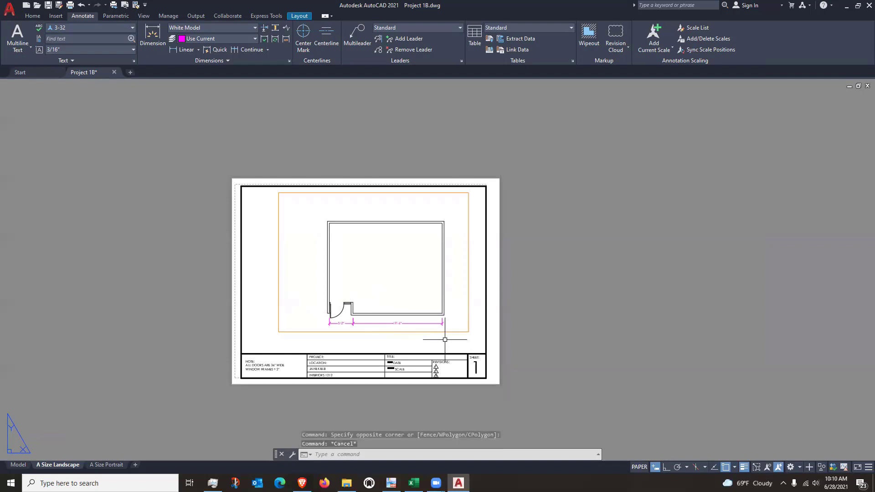
middle_click_drag(445, 340, 441, 345)
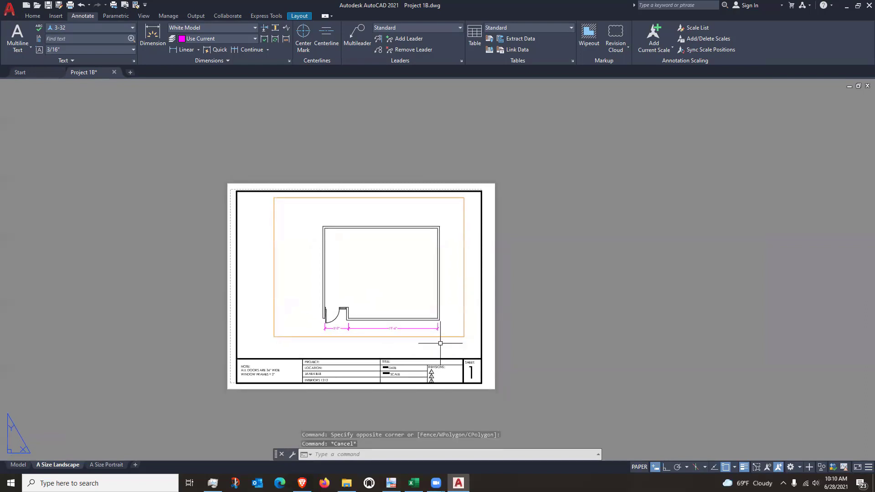
Transfer both dimensions below the floor plan from paper space to model space with Change Space.
left_click(307, 345)
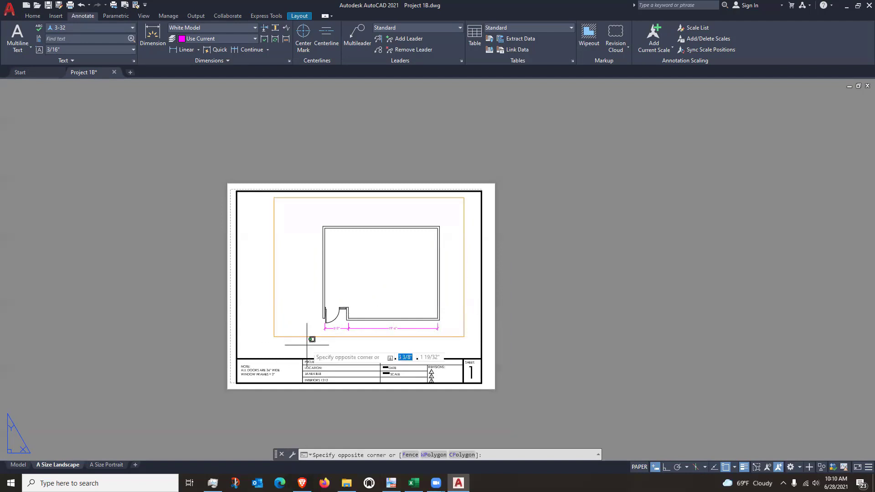
left_click(469, 244)
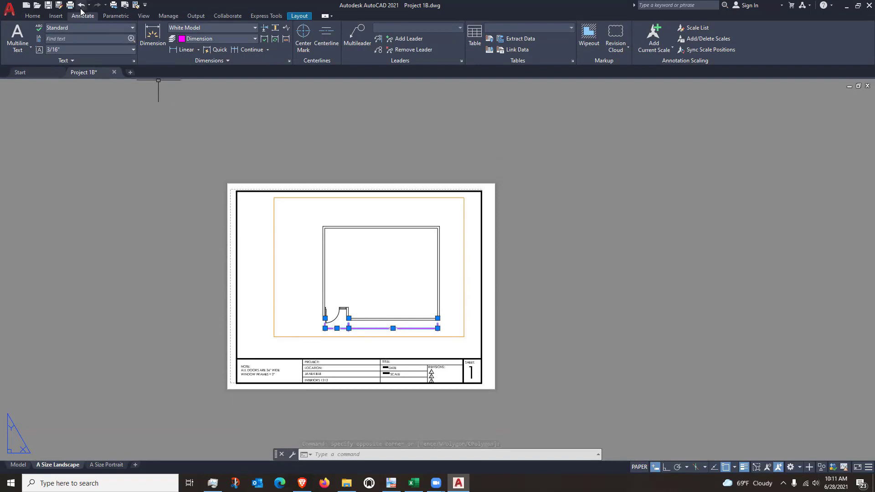
left_click(33, 16)
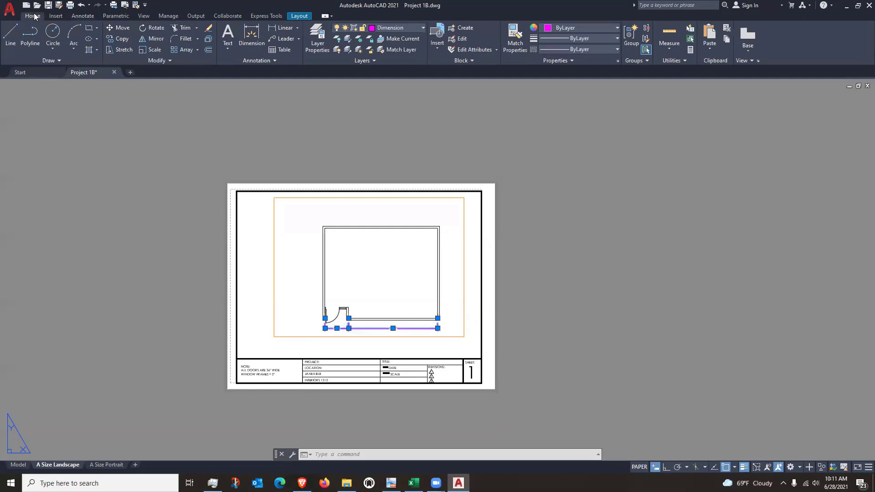
left_click(170, 60)
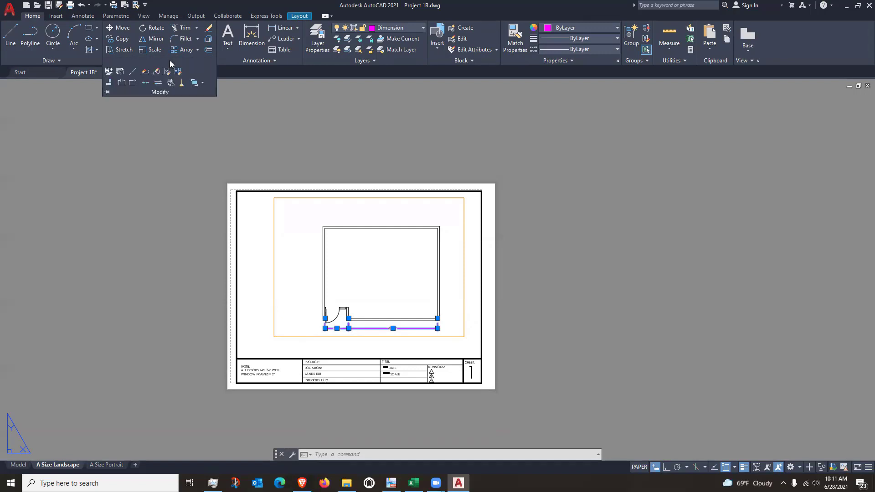
left_click(120, 72)
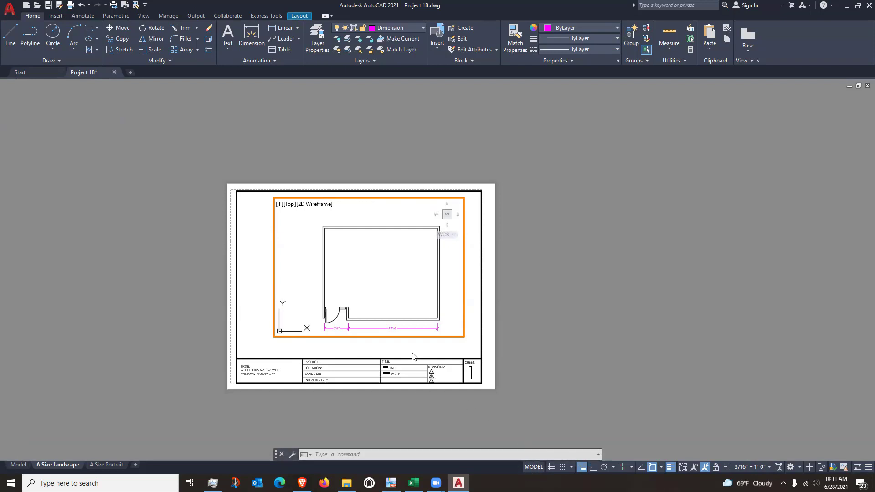
Check inside the viewport that both dimensions can be selected in model space, and return to paper space.
left_click(393, 327)
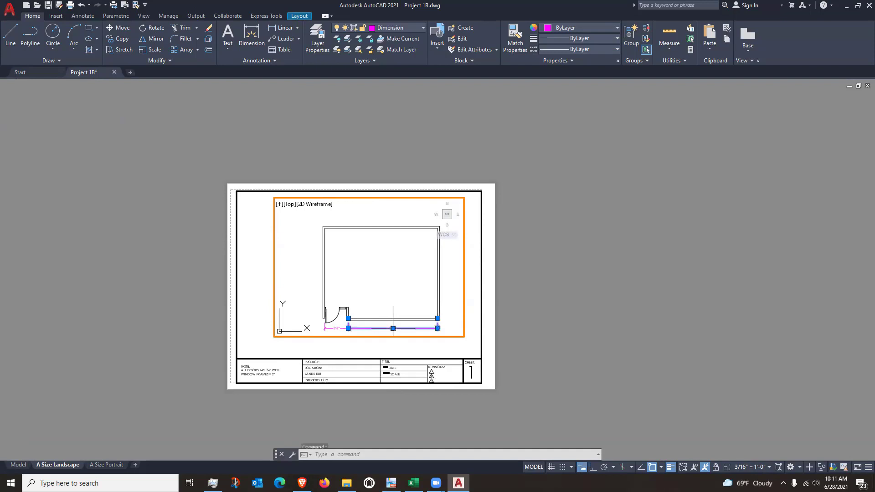
left_click(342, 323)
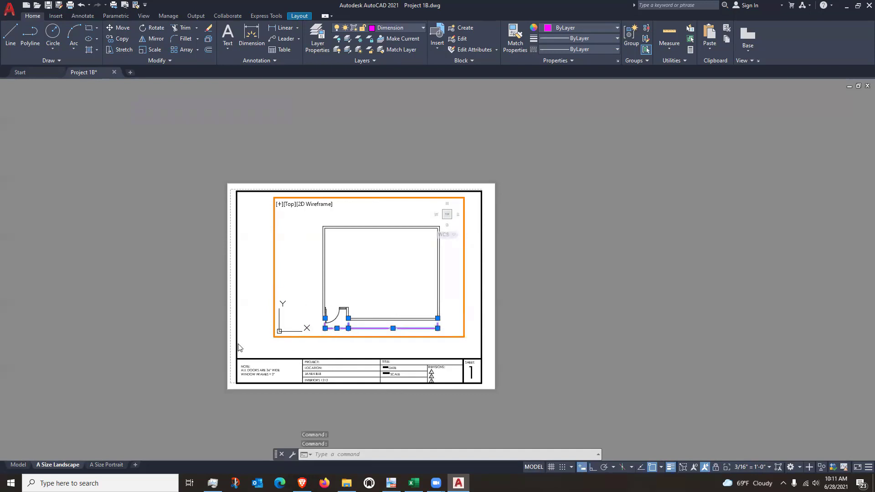
key("Escape")
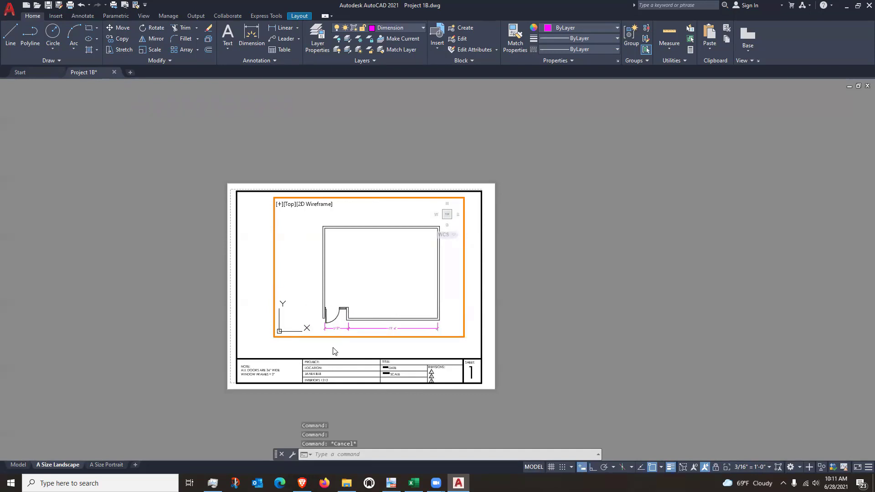
double_click(331, 347)
scroll(346, 330, "up", 2)
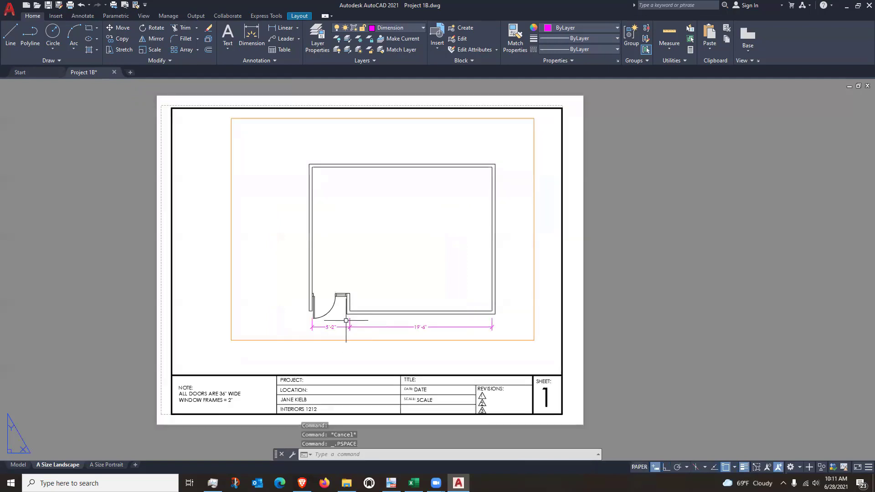
scroll(344, 317, "up", 2)
scroll(340, 328, "down", 2)
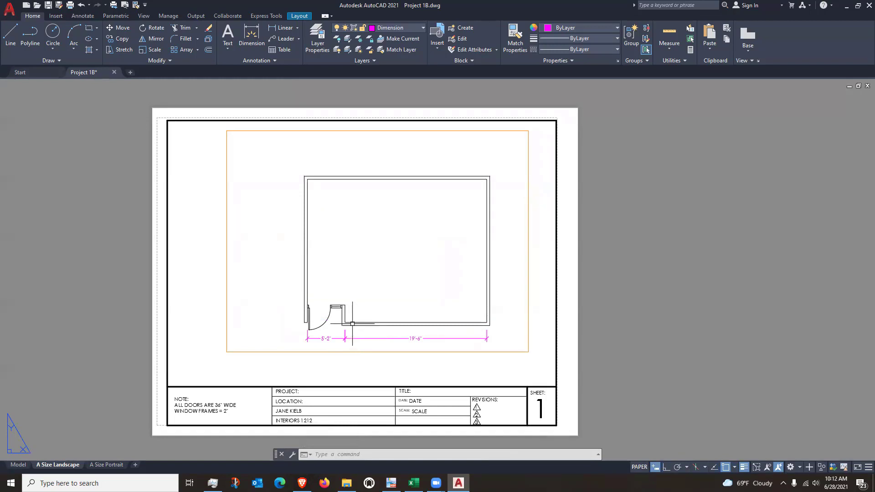
Undo the Change Space transfer of the two dimensions and check that the wide dimension is selectable in paper space.
key("ctrl+z")
key("ctrl+z")
key("ctrl+z")
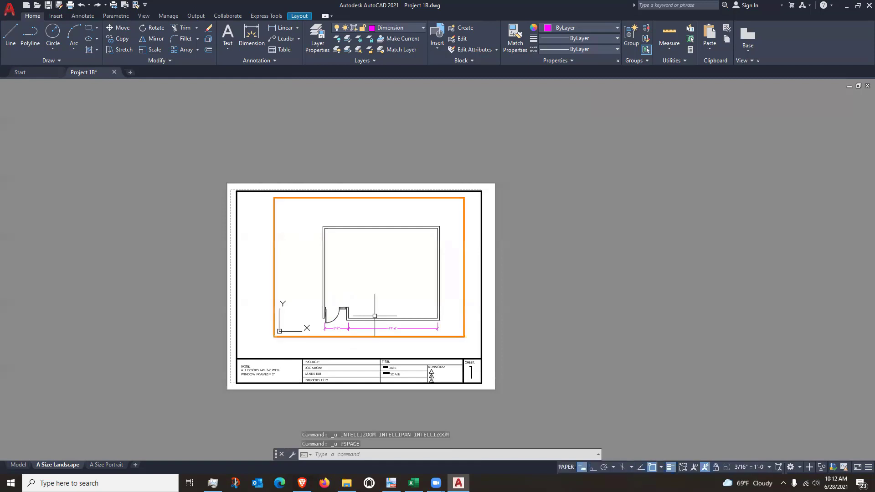
key("ctrl+z")
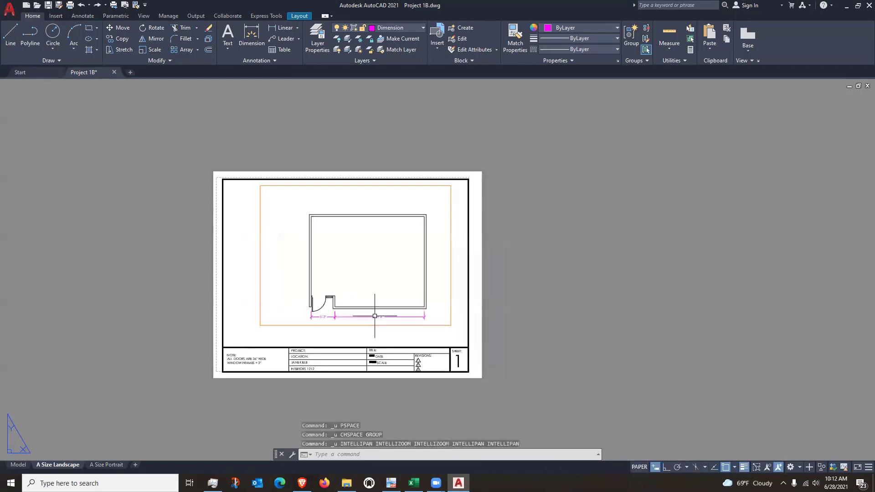
left_click(335, 319)
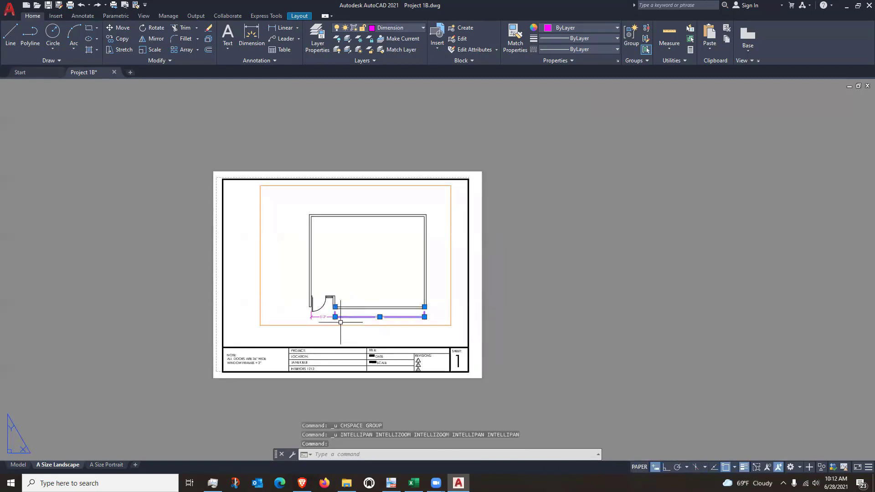
key("Escape")
Shift the floor plan inside the viewport and check from paper space whether the dimensions follow it.
middle_click_drag(332, 328, 337, 340)
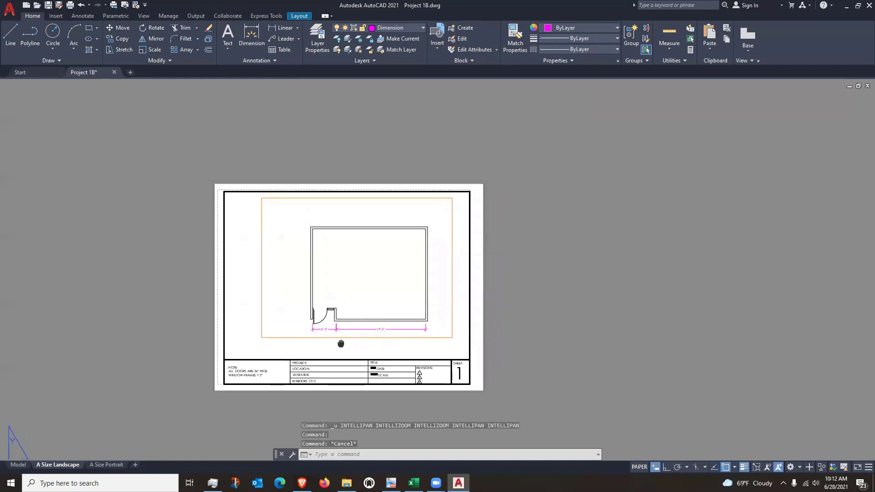
scroll(334, 327, "up", 2)
middle_click_drag(362, 312, 363, 329)
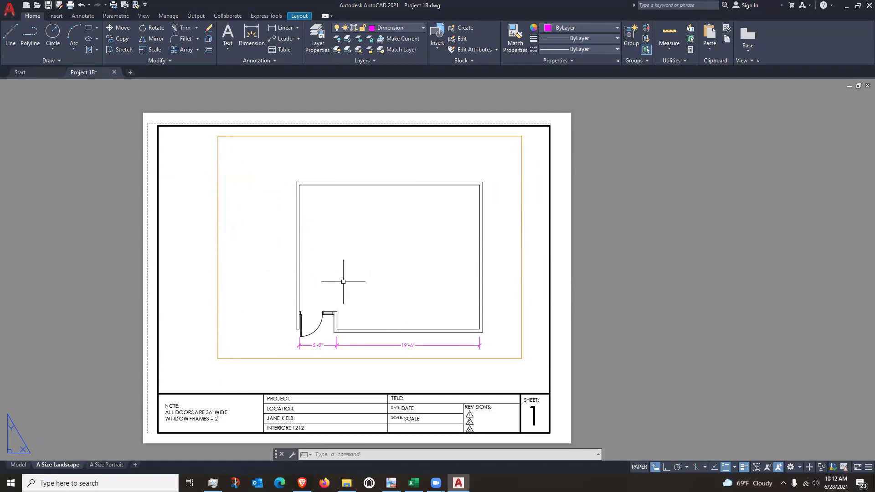
double_click(429, 252)
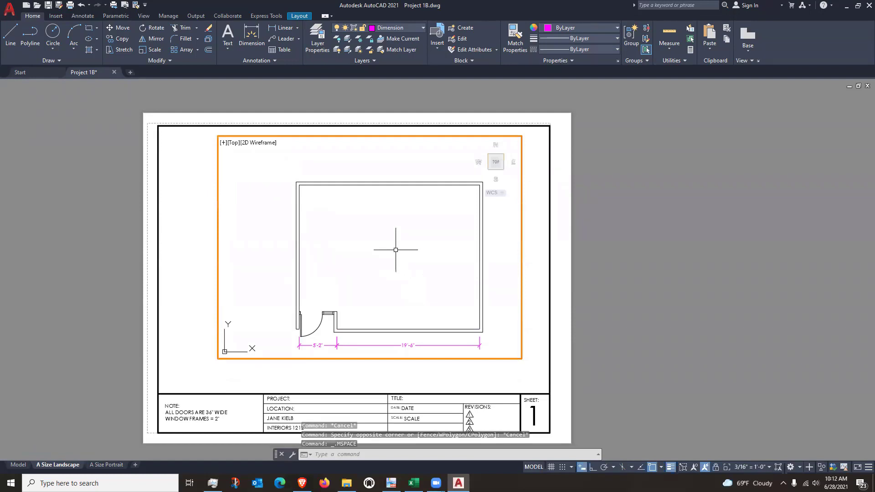
middle_click_drag(395, 250, 416, 243)
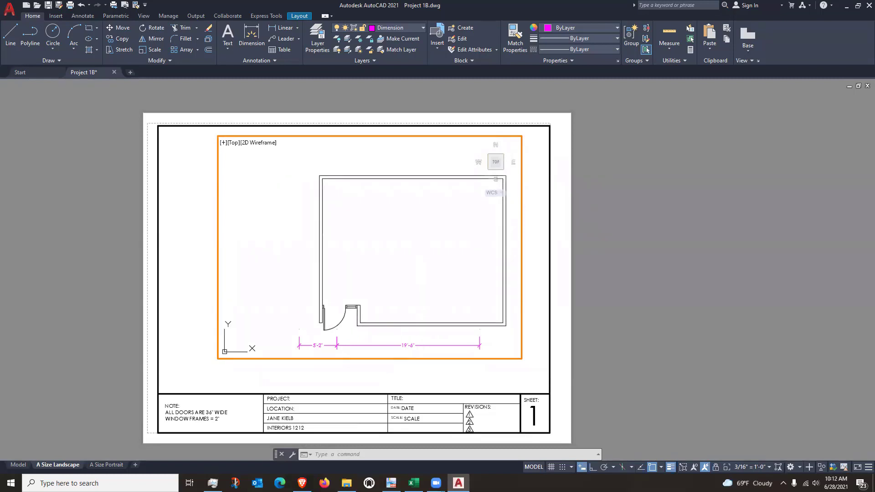
double_click(384, 376)
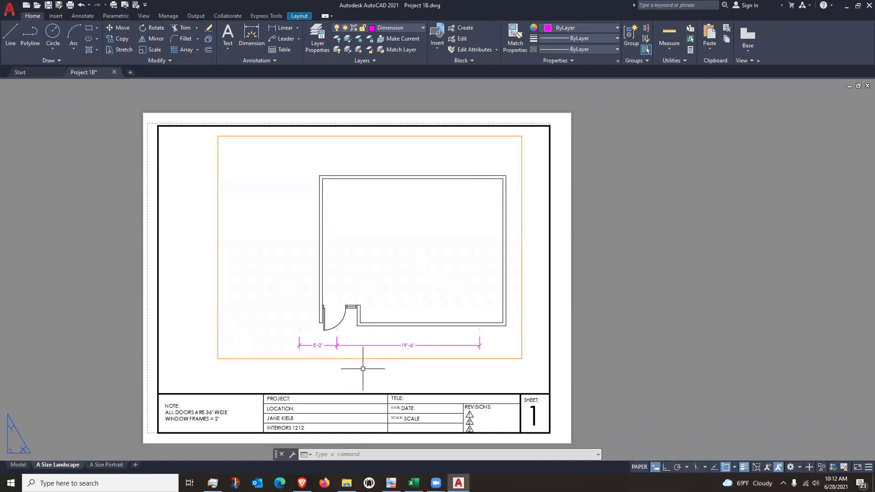
left_click(366, 346)
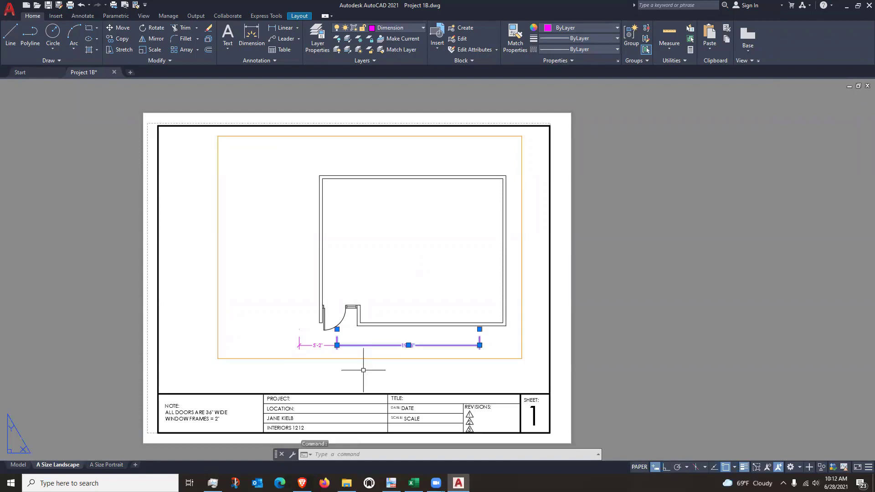
key("Escape")
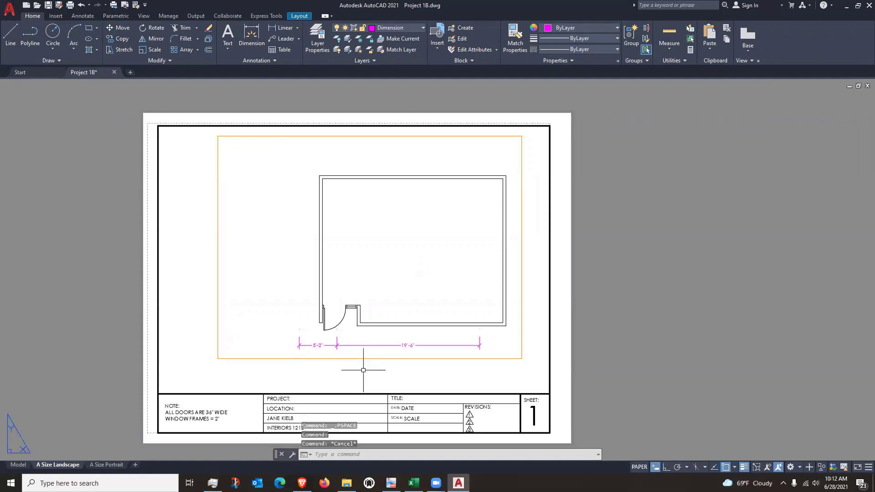
Undo the shift of the floor plan inside the viewport and return to paper space.
key("ctrl+z")
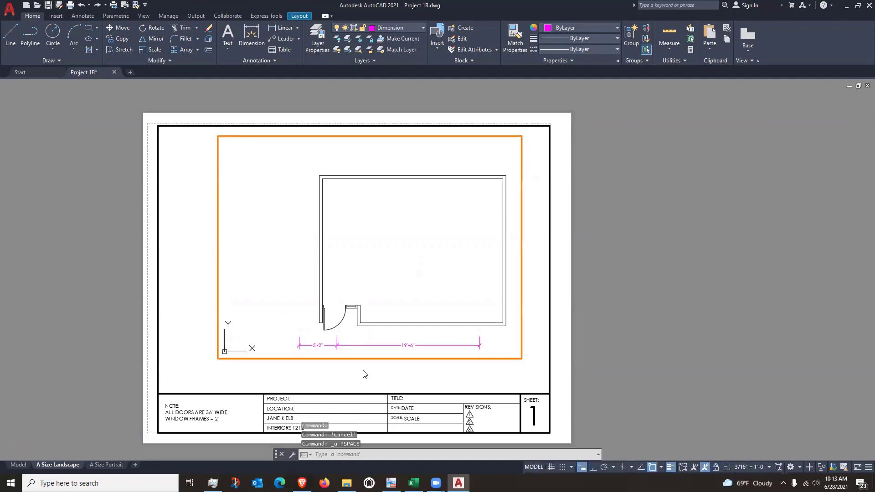
key("ctrl+z")
double_click(365, 374)
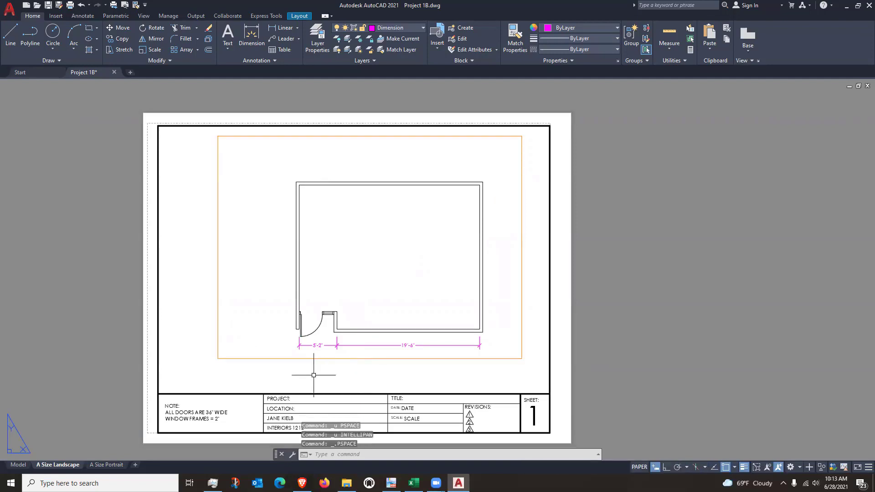
Use Change Space to move the two dimensions below the floor plan from paper space into the viewport's model space.
left_click(278, 372)
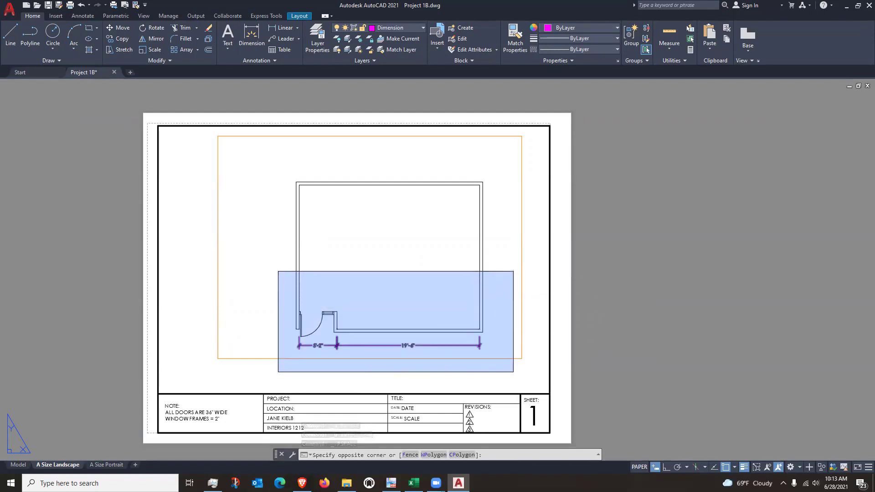
left_click(514, 272)
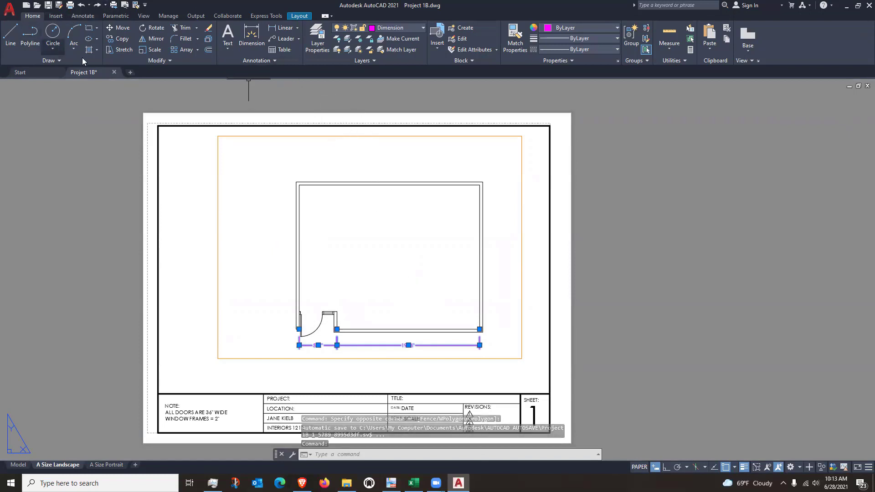
left_click(172, 60)
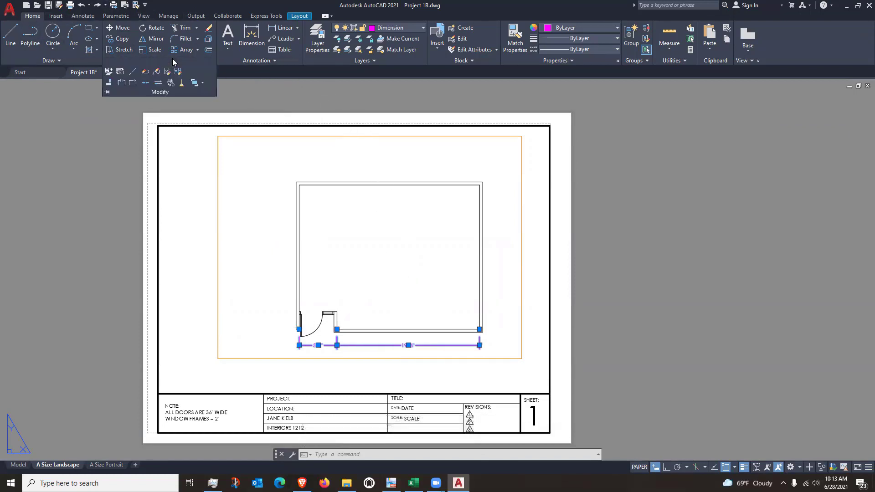
left_click(119, 72)
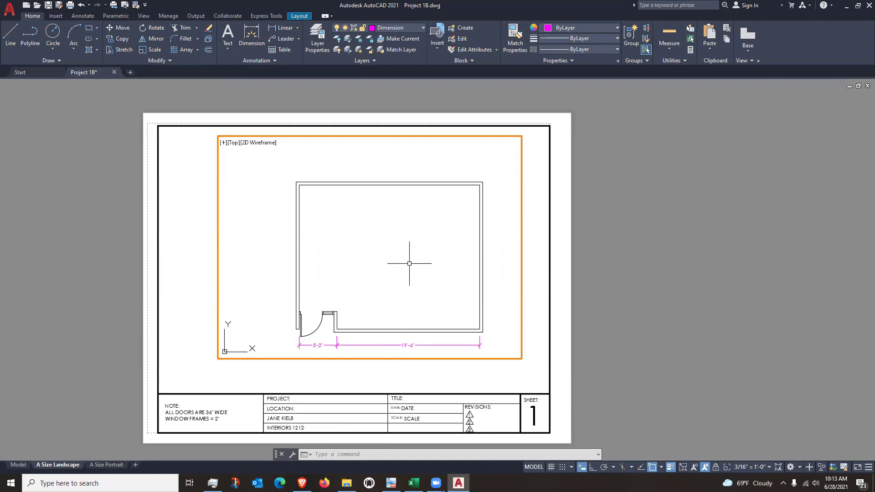
Try zooming and panning inside the unlocked viewport, undo that view change and return to paper space.
middle_click_drag(410, 263, 431, 249)
scroll(433, 248, "up", 2)
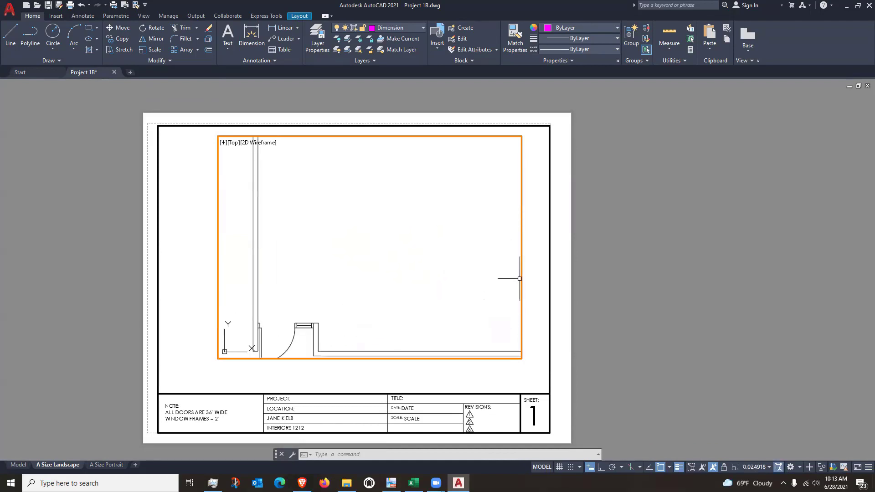
key("ctrl+z")
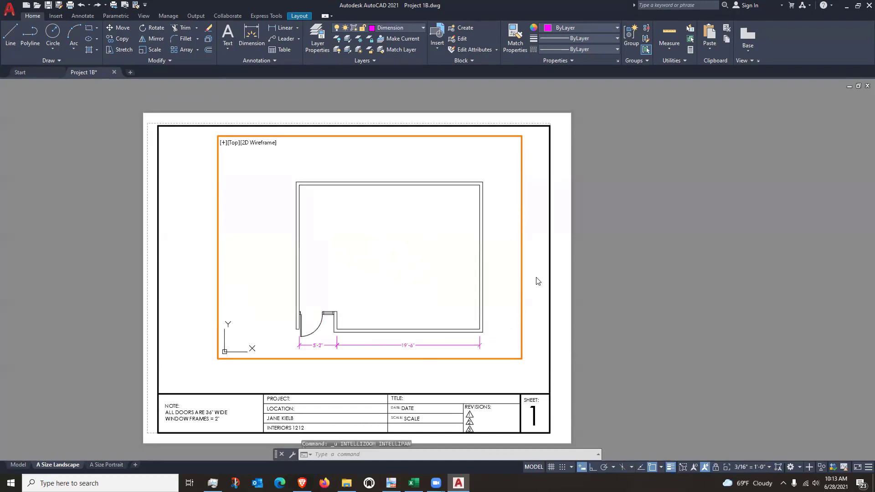
double_click(536, 278)
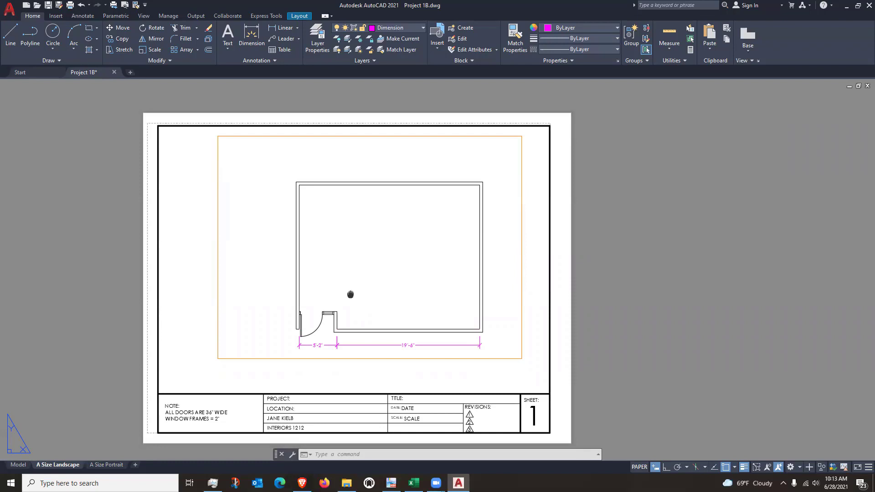
Select the floor plan's viewport to check whether it is locked, and clear the selection.
middle_click_drag(348, 297, 375, 297)
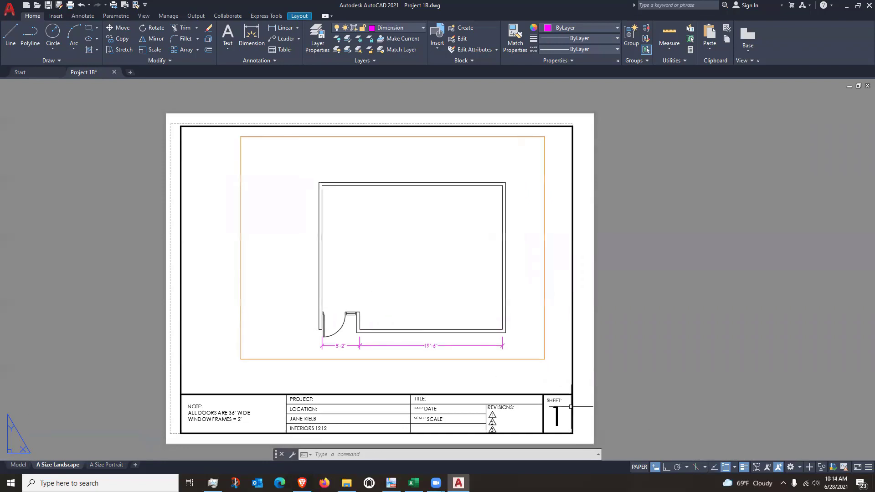
left_click(546, 358)
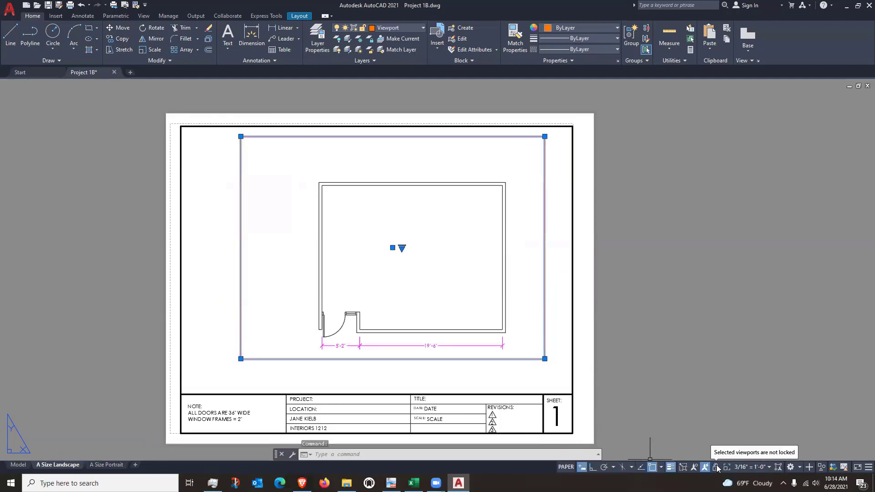
left_click(453, 385)
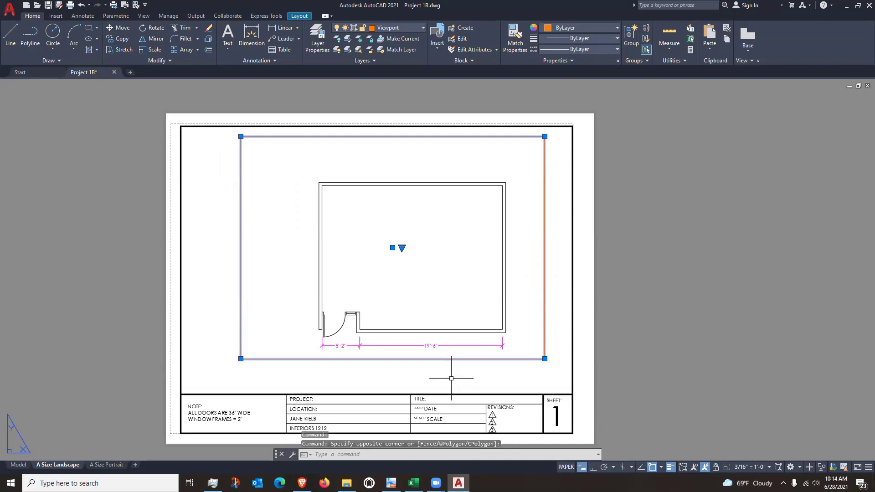
key("Escape")
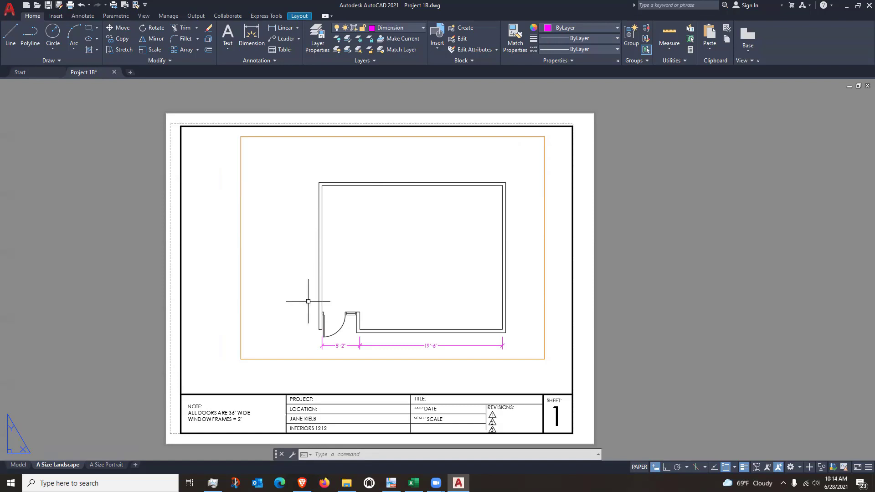
Inside the viewport, add a vertical linear dimension outside the left wall, from the upper inner wall corner to the door frame.
double_click(382, 289)
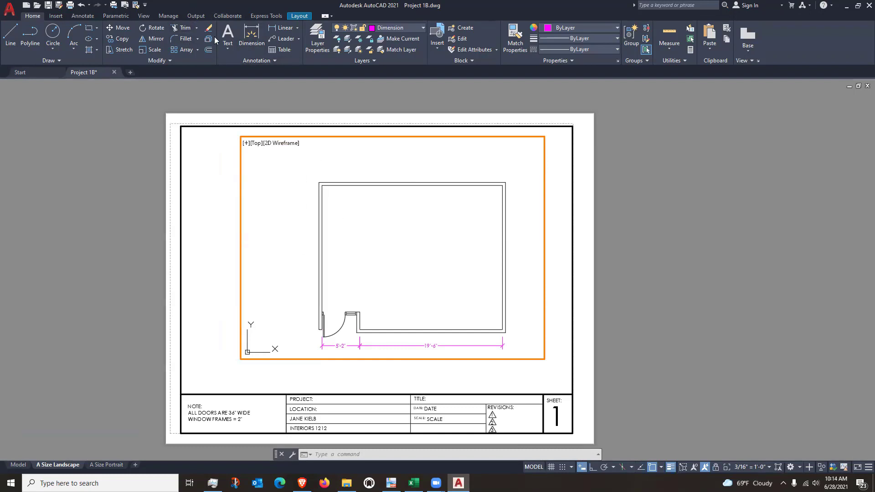
left_click(81, 17)
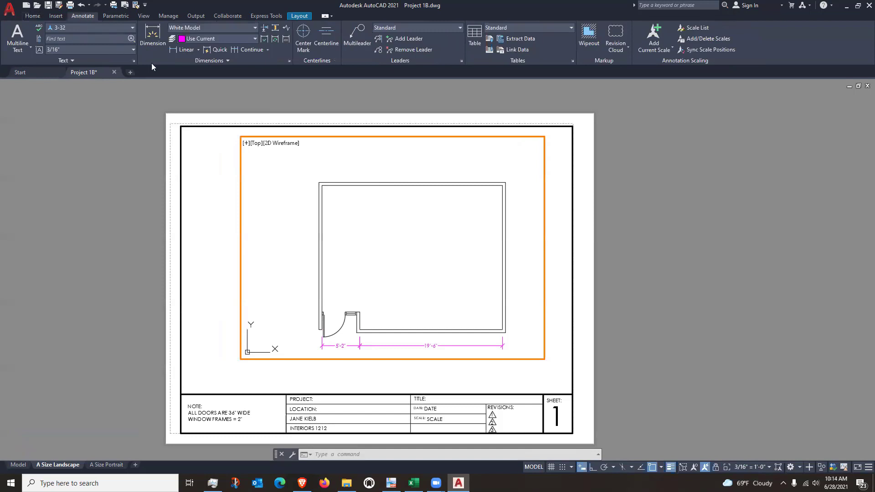
left_click(180, 51)
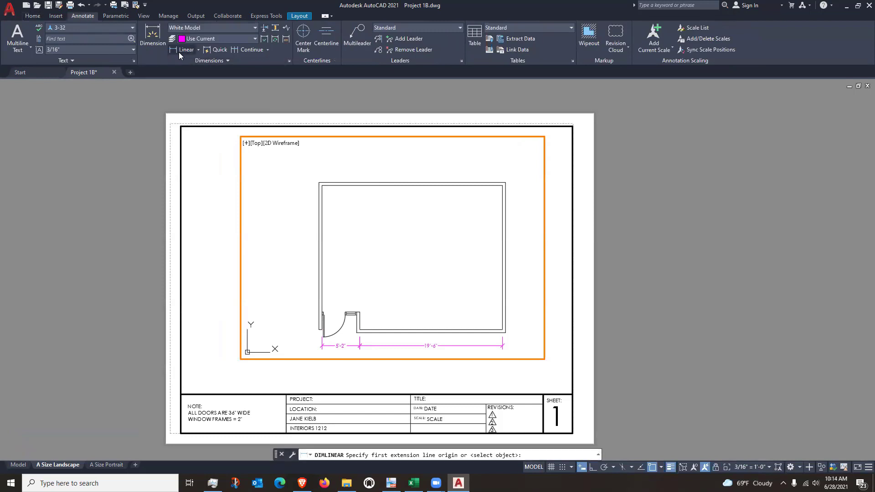
left_click(325, 188)
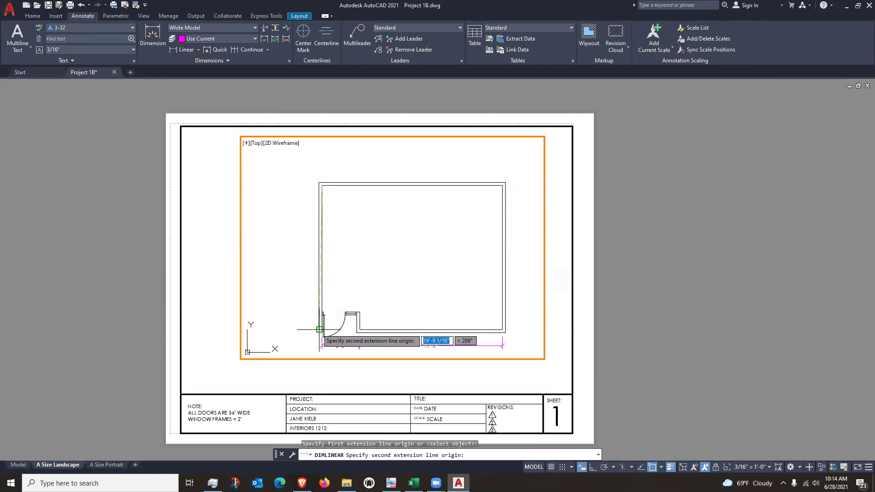
scroll(320, 329, "up", 3)
scroll(320, 335, "up", 3)
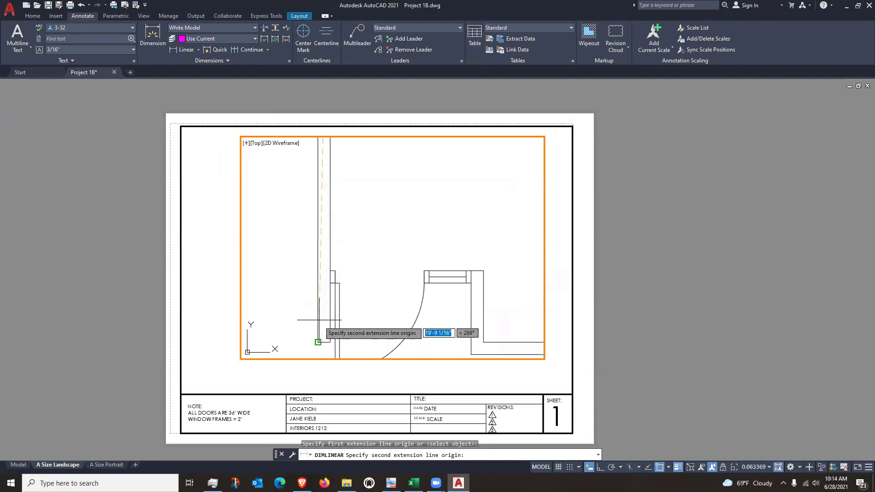
left_click(330, 270)
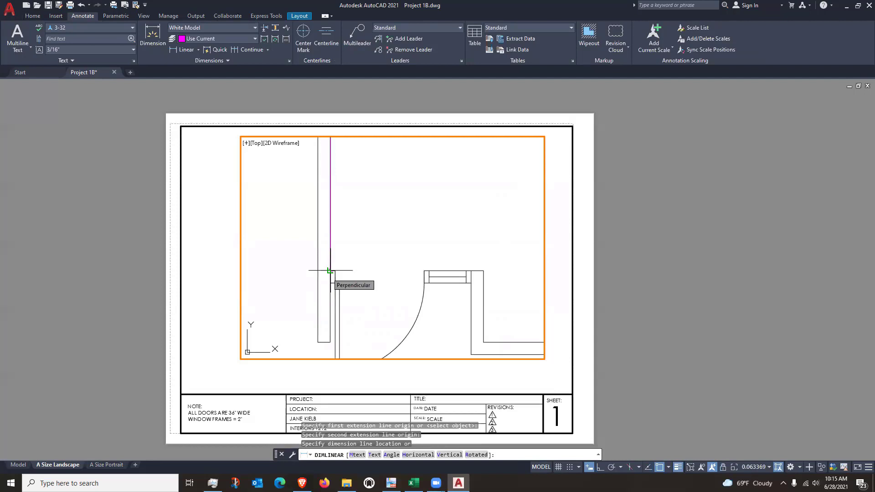
scroll(326, 269, "down", 3)
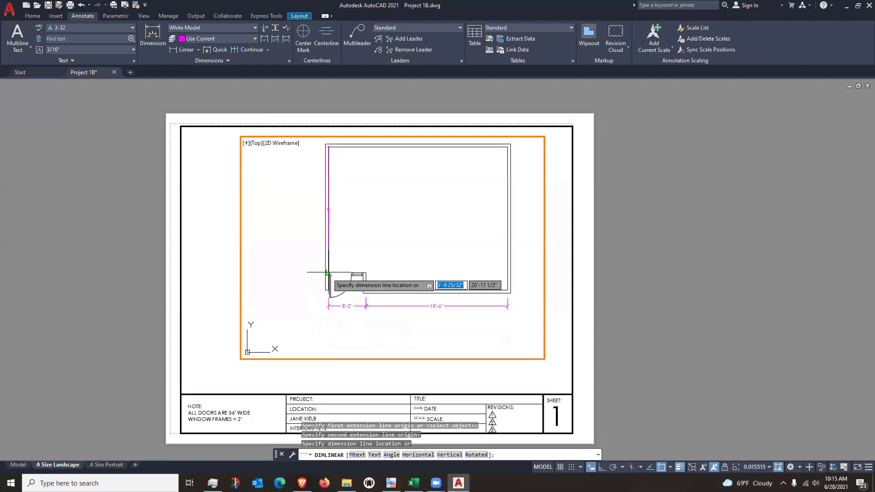
left_click(318, 266)
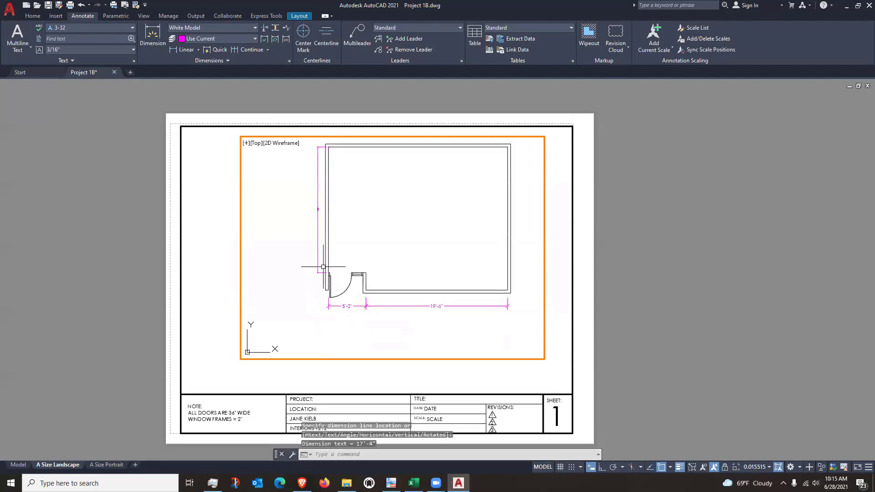
Examine the new vertical dimension's text size and its extension line at the door frame against the two dimensions below the plan.
scroll(318, 208, "up", 5)
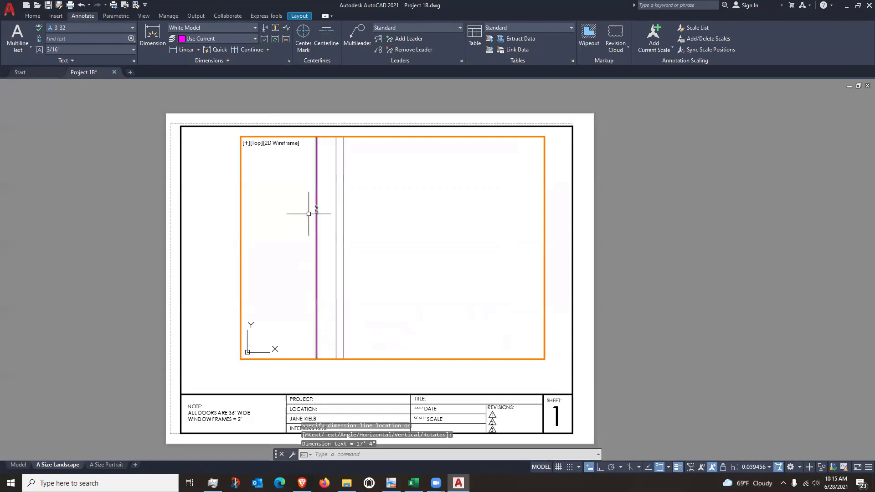
scroll(292, 229, "down", 5)
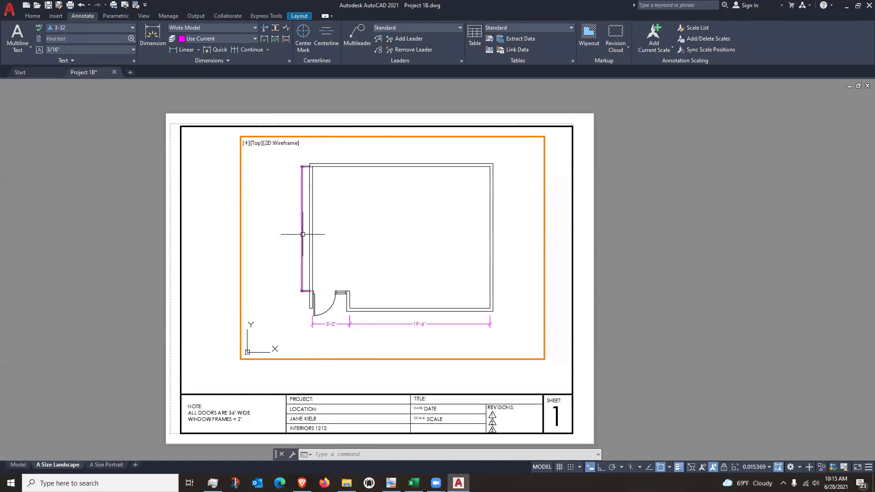
mouse_move(303, 234)
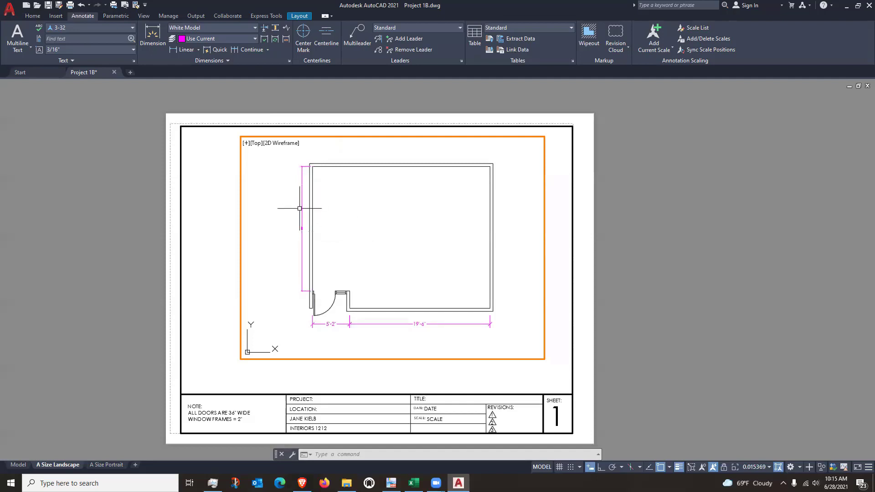
mouse_move(301, 213)
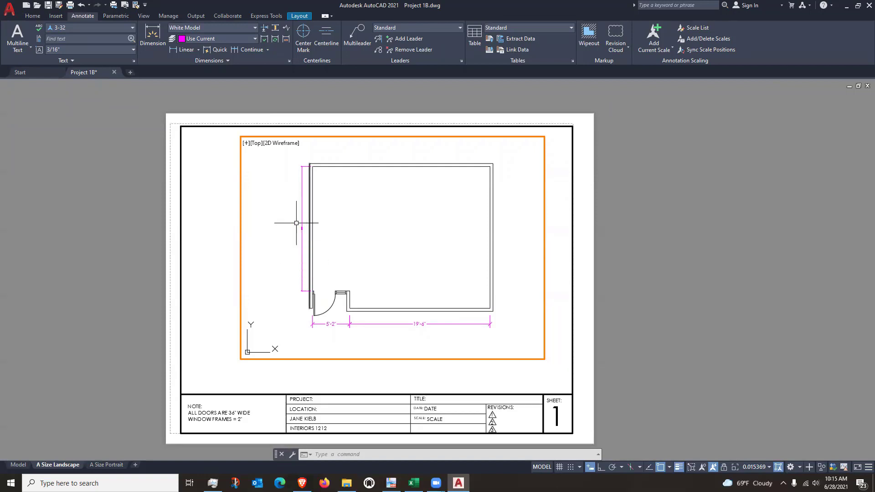
scroll(295, 294, "up", 8)
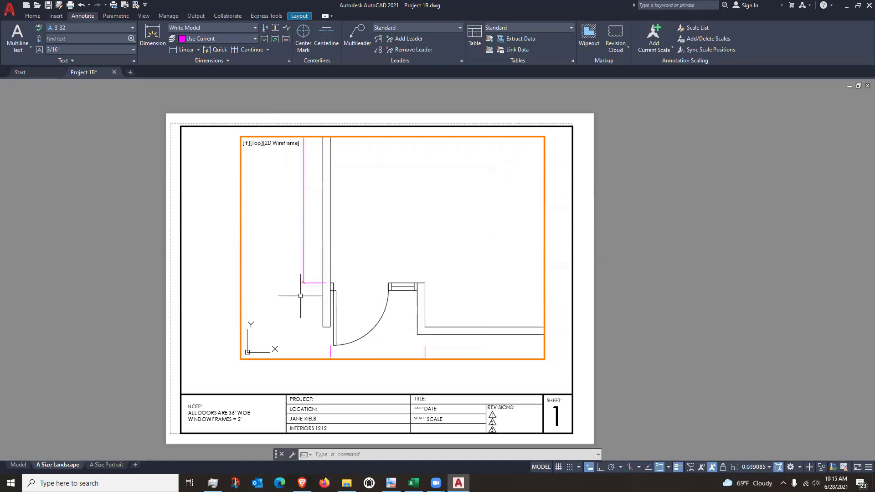
scroll(296, 290, "down", 8)
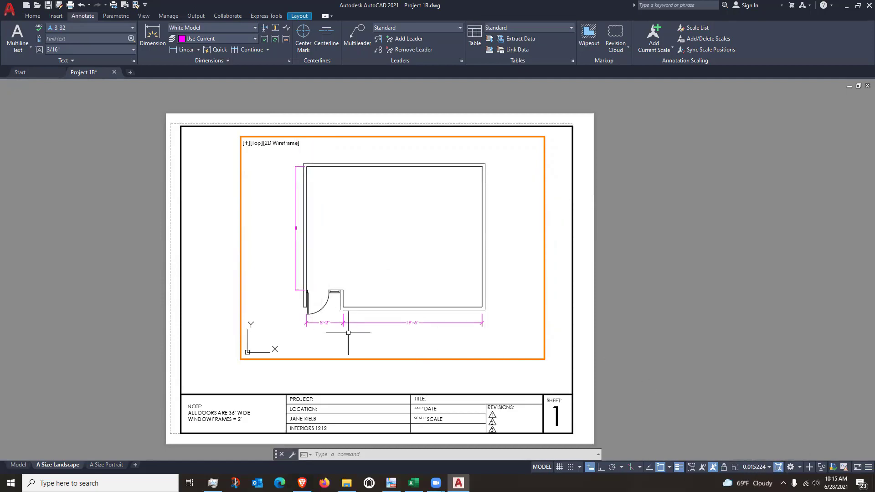
scroll(298, 290, "up", 4)
scroll(319, 287, "up", 6)
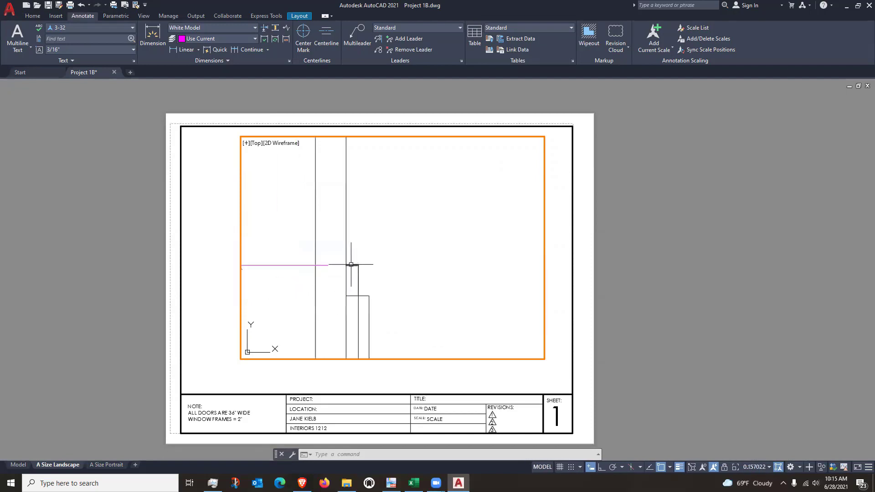
scroll(286, 282, "down", 6)
scroll(285, 283, "down", 4)
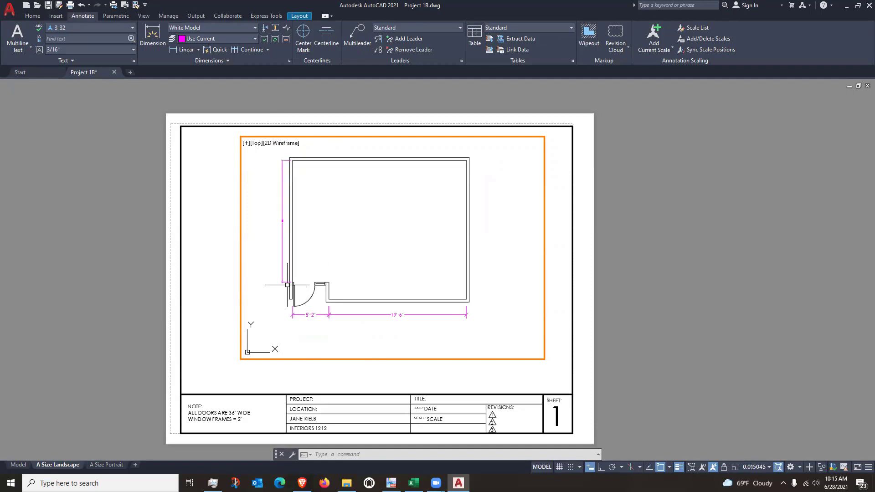
middle_click_drag(288, 269, 302, 268)
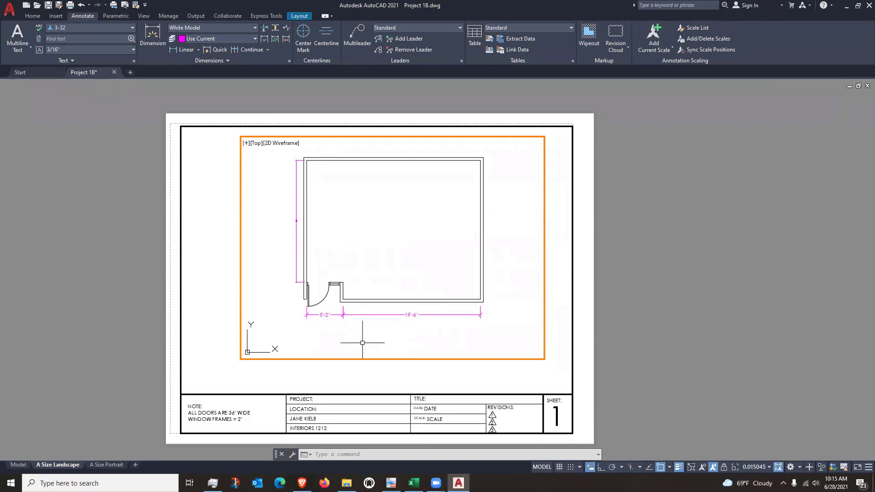
Return to paper space and undo the vertical dimension together with the zoom changes inside the viewport.
double_click(416, 384)
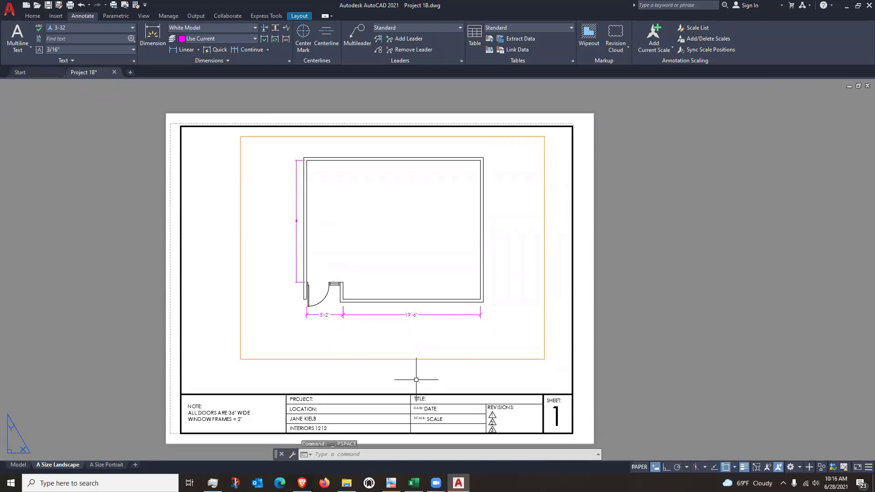
key("ctrl+z")
key("ctrl+z")
key("ctrl+z")
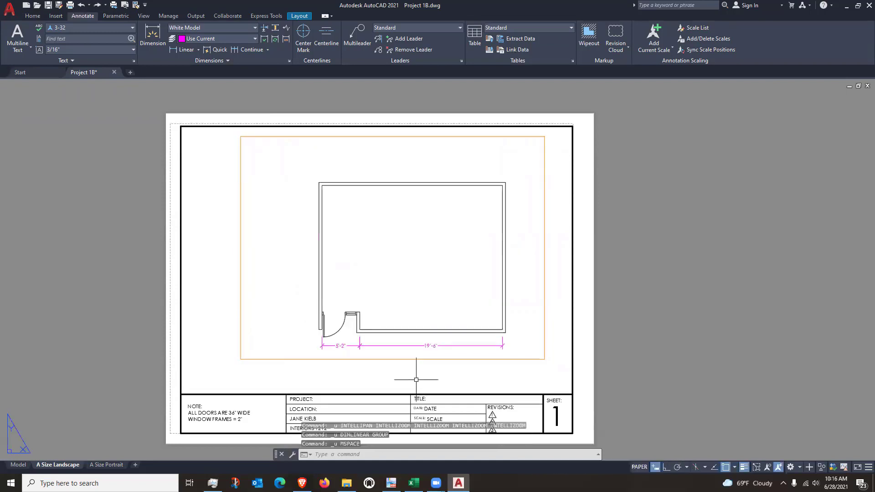
Lock the floor plan's viewport at its 3/16" = 1'-0" scale.
middle_click_drag(445, 362, 397, 347)
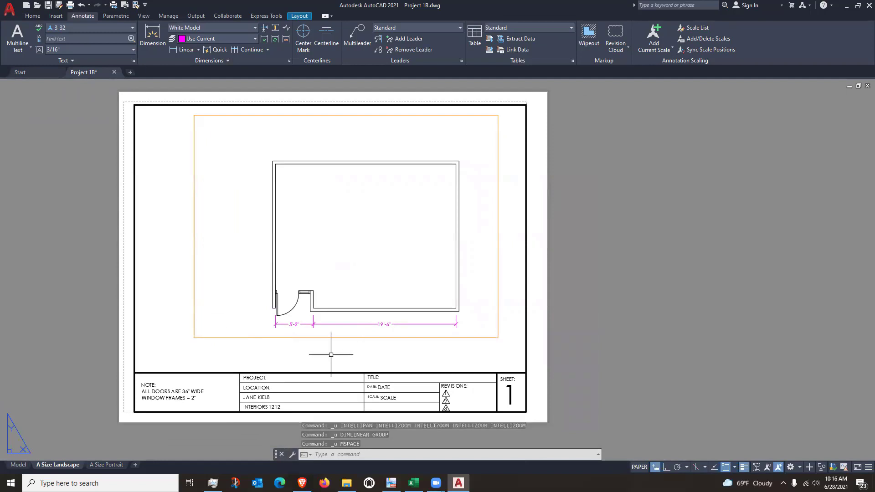
left_click(367, 337)
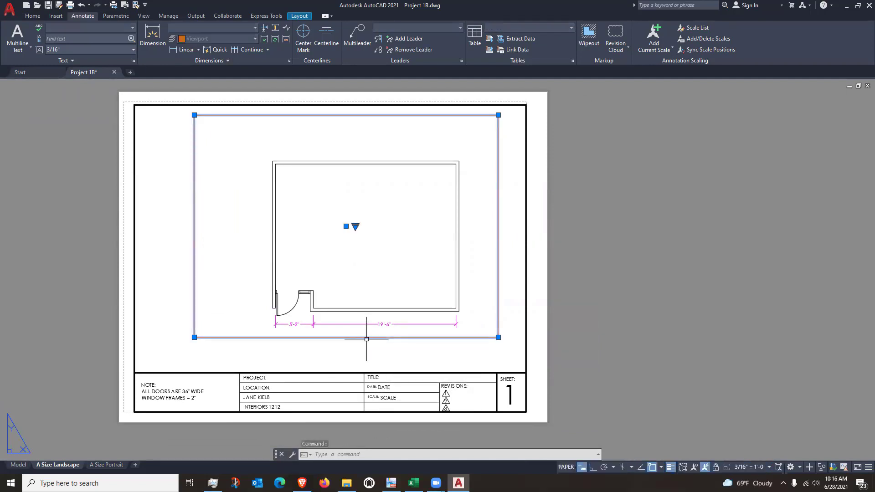
left_click(716, 468)
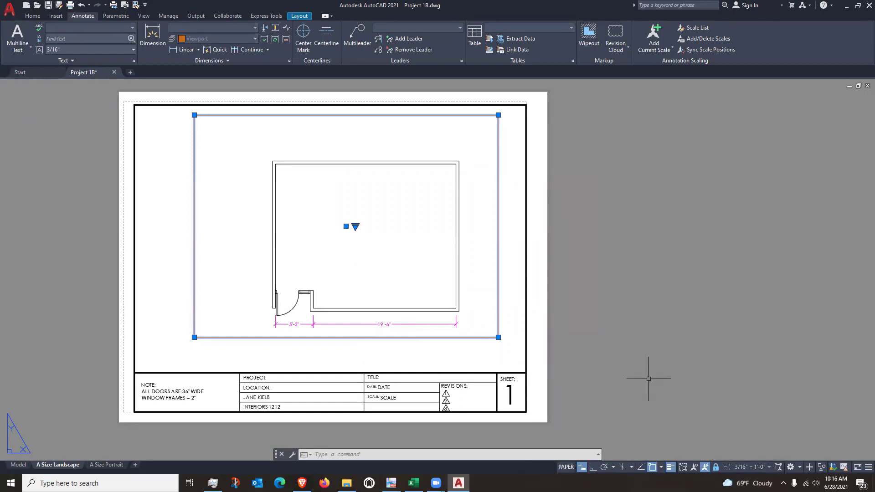
middle_click_drag(524, 344, 557, 363)
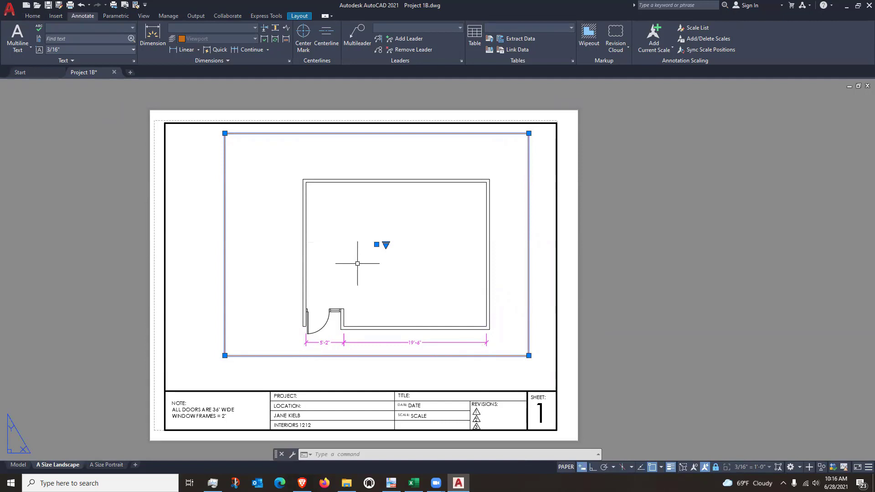
Activate the locked viewport and place a vertical linear dimension outside the left wall, from the upper-left inner corner to the top of the door frame.
double_click(357, 264)
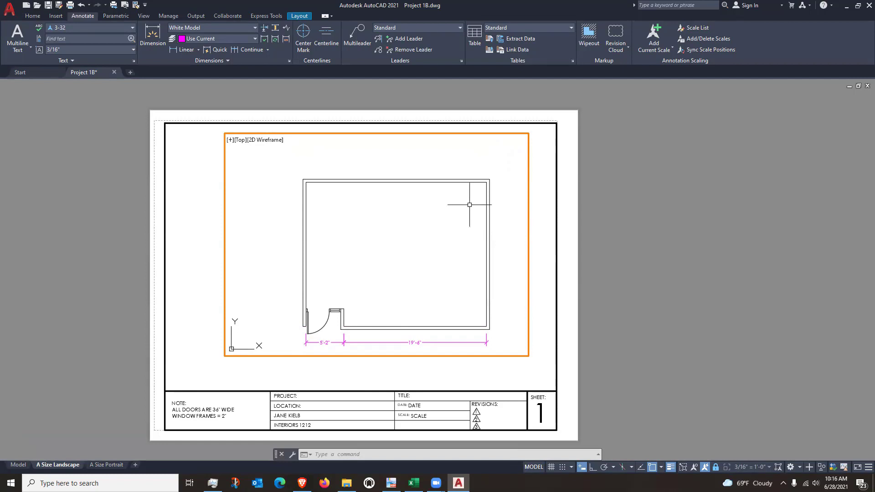
left_click(183, 50)
left_click(185, 51)
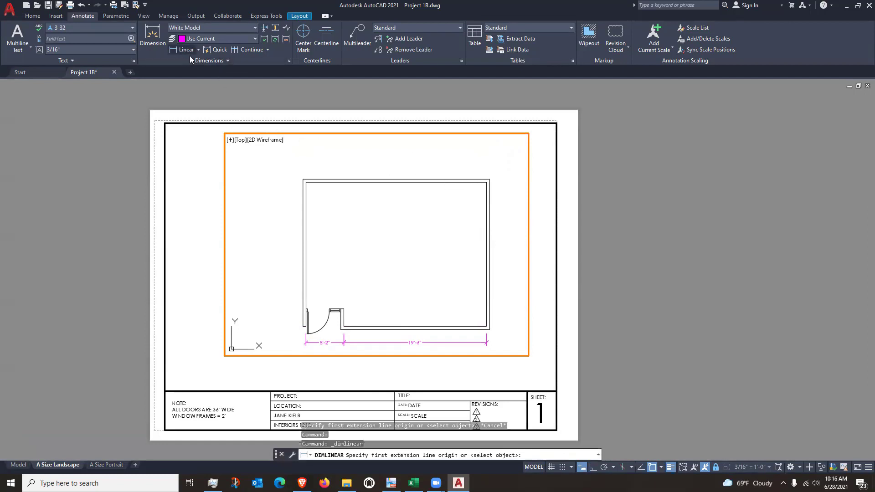
left_click(306, 182)
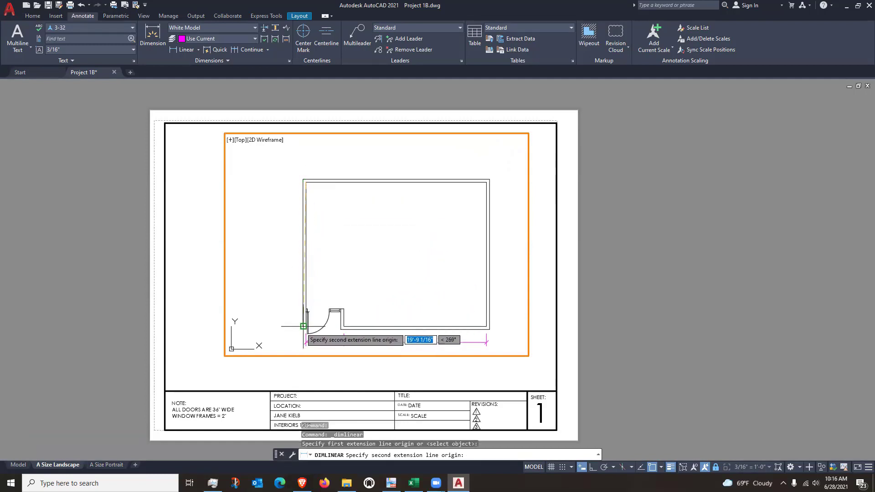
scroll(303, 327, "up", 2)
scroll(266, 314, "down", 2)
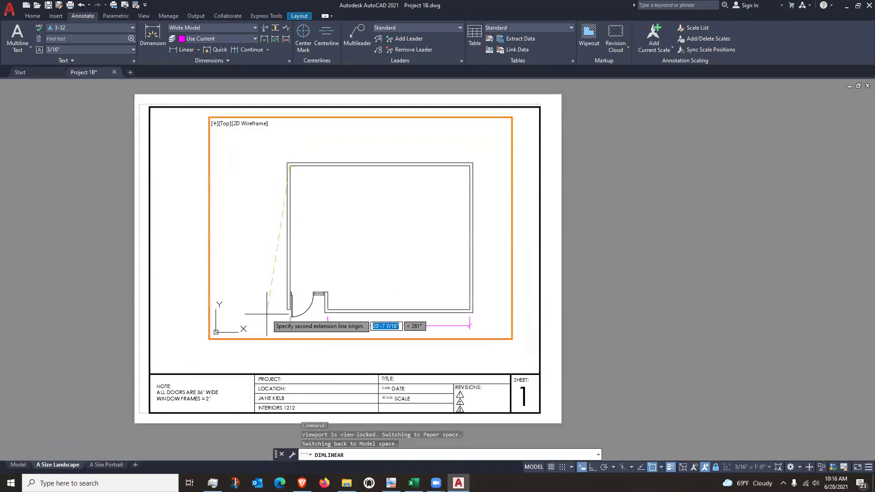
scroll(267, 314, "up", 2)
scroll(264, 313, "down", 2)
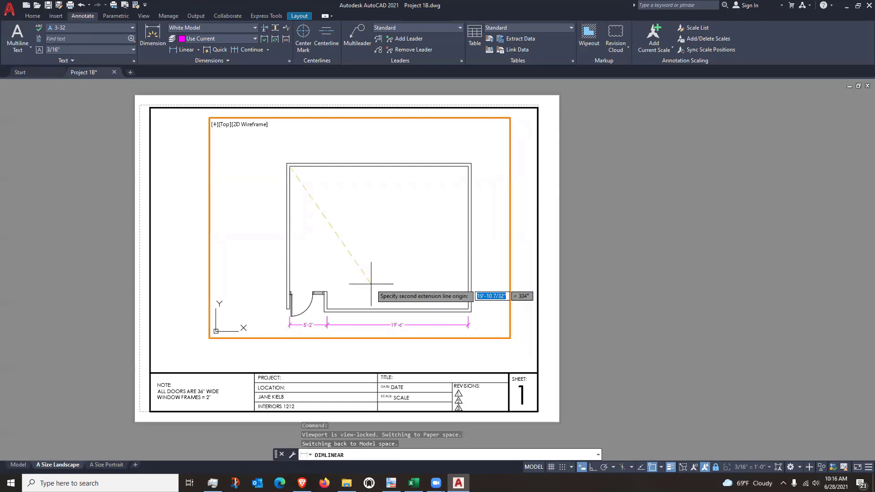
scroll(292, 285, "up", 4)
scroll(287, 294, "up", 2)
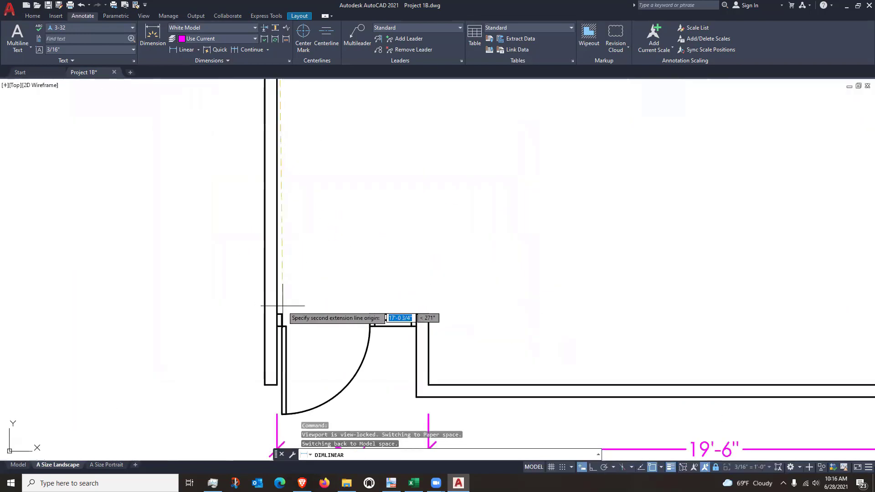
left_click(281, 307)
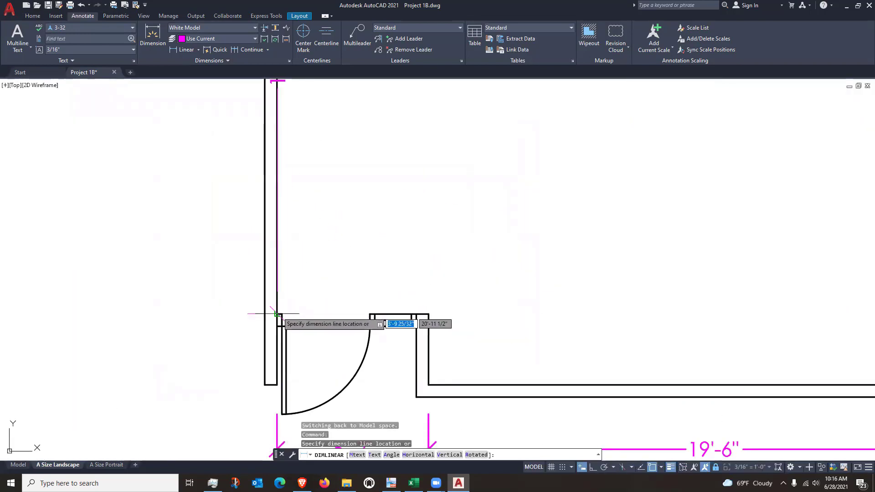
scroll(276, 314, "down", 7)
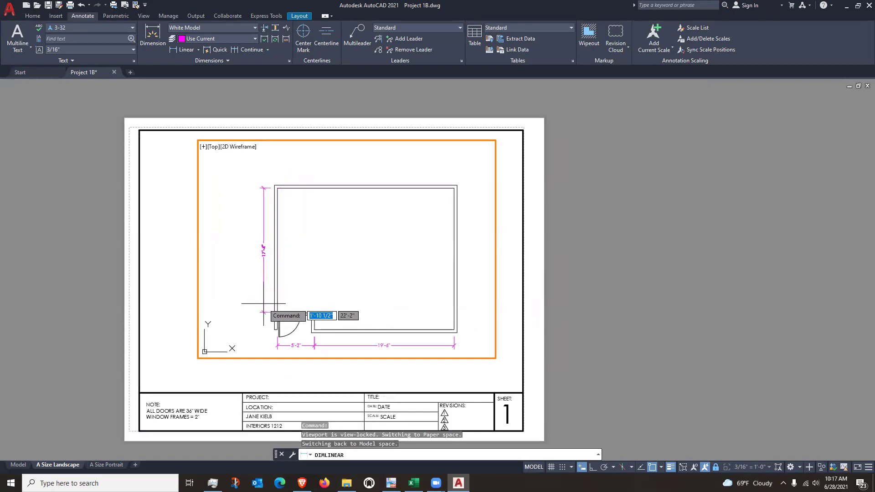
left_click(264, 303)
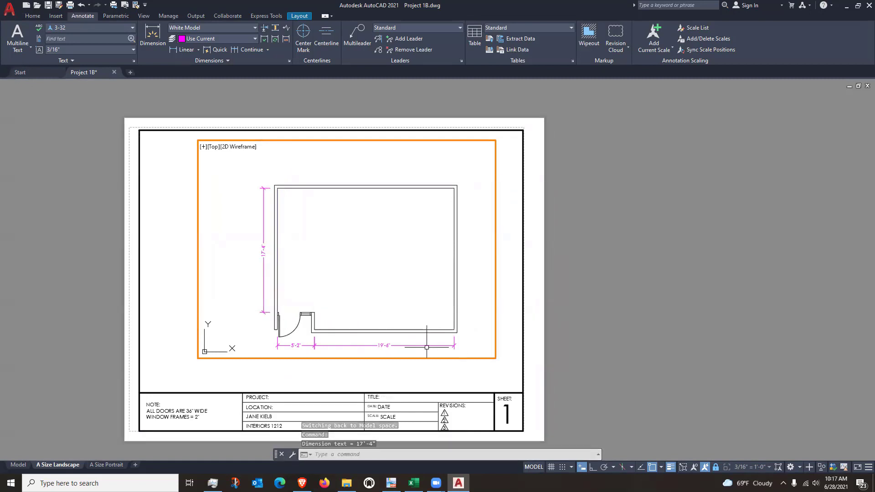
scroll(413, 339, "up", 1)
scroll(409, 344, "down", 1)
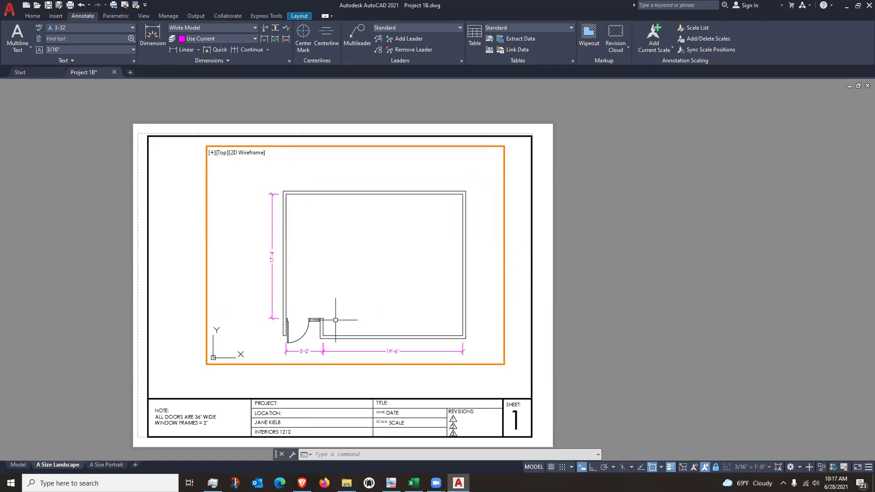
middle_click_drag(336, 320, 340, 308)
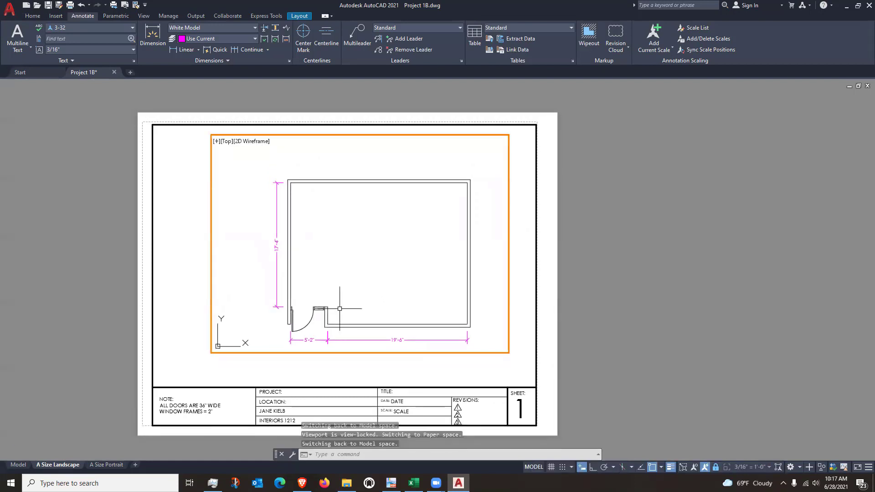